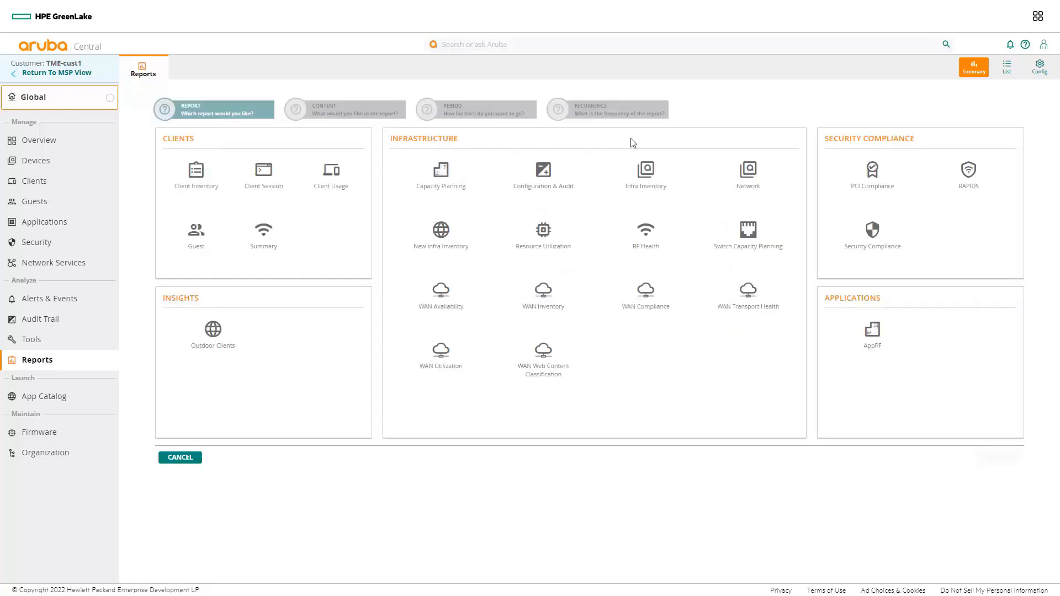
Step: Preview the sample Resource Utilization report, review its contents and close the preview
{"action": "mouse_move", "coordinate": [506, 350]}
{"action": "mouse_move", "coordinate": [549, 242]}
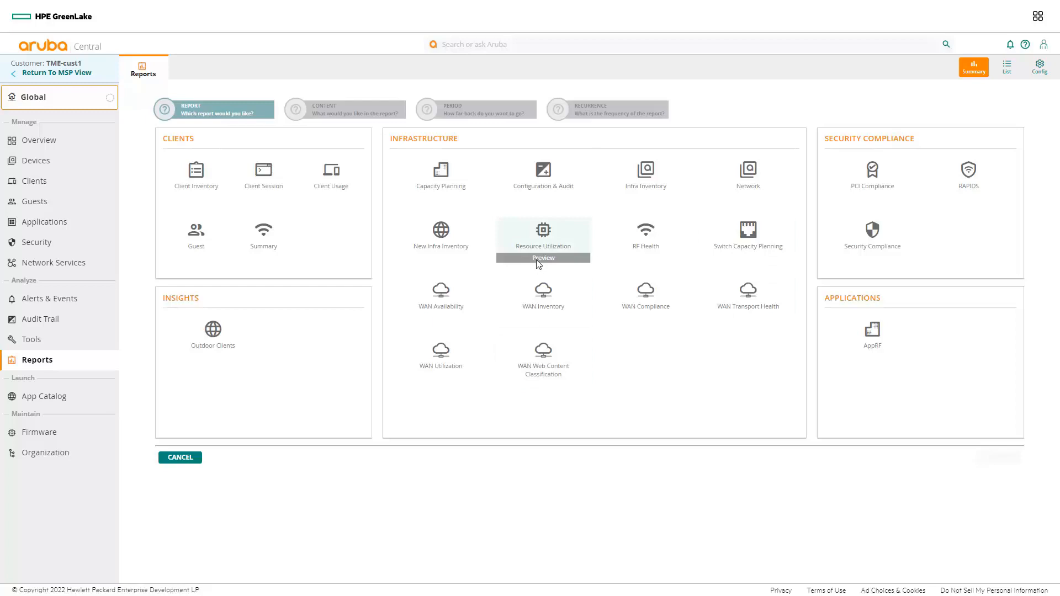
{"action": "left_click", "coordinate": [538, 259]}
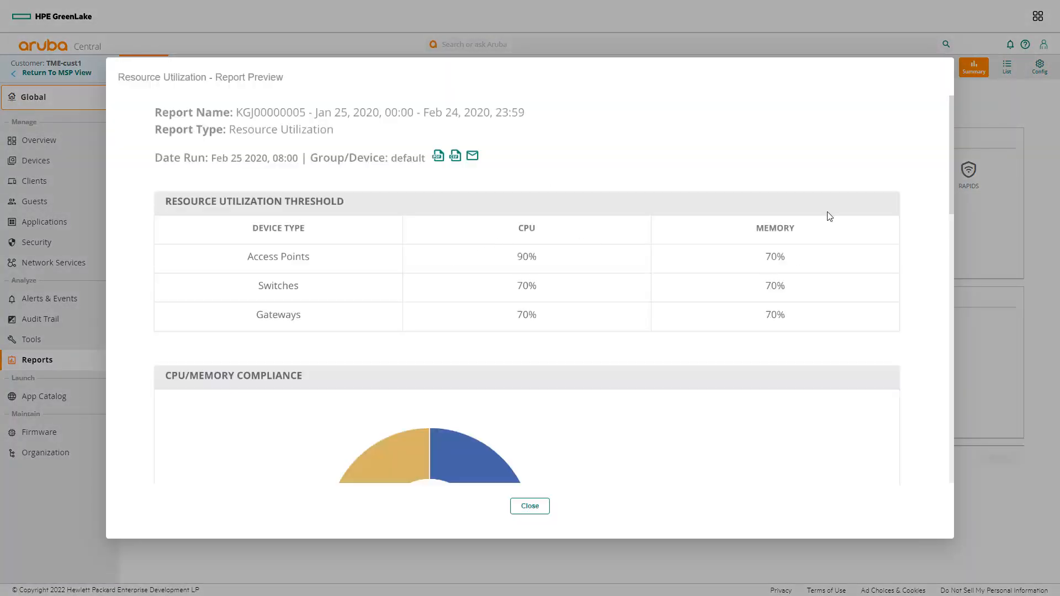
{"action": "left_click_drag", "start_coordinate": [952, 157], "coordinate": [570, 483]}
{"action": "left_click", "coordinate": [529, 506]}
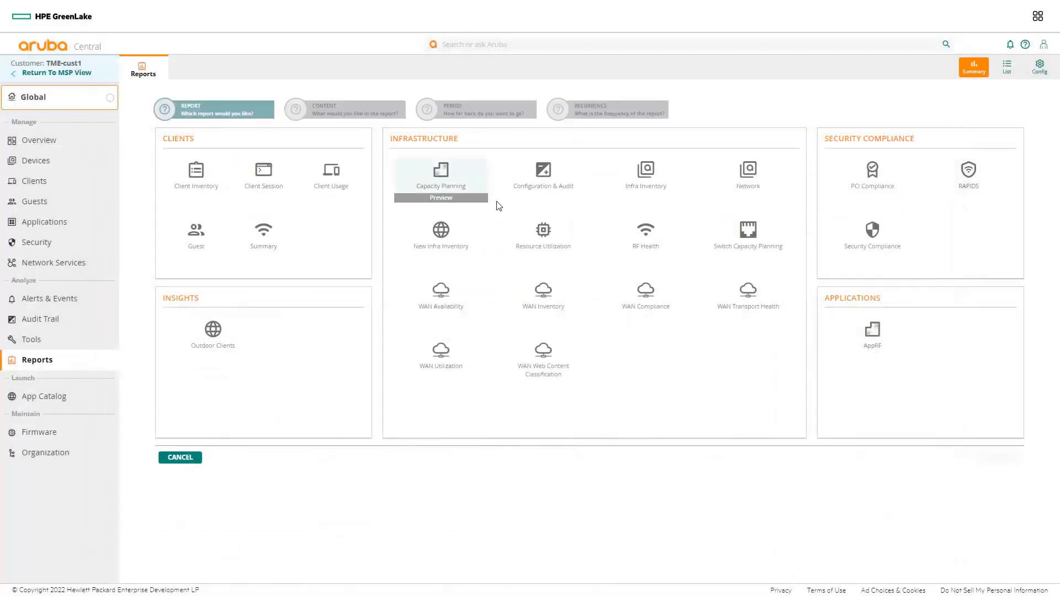
Step: Choose Resource Utilization as the report type and include all groups in the report content
{"action": "left_click", "coordinate": [544, 239]}
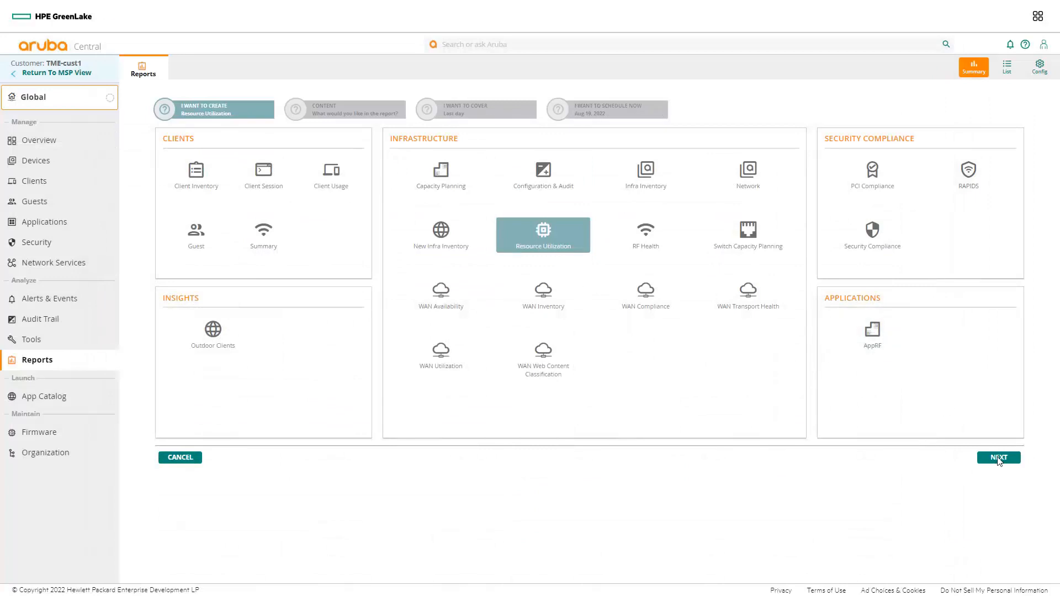
{"action": "left_click", "coordinate": [998, 458]}
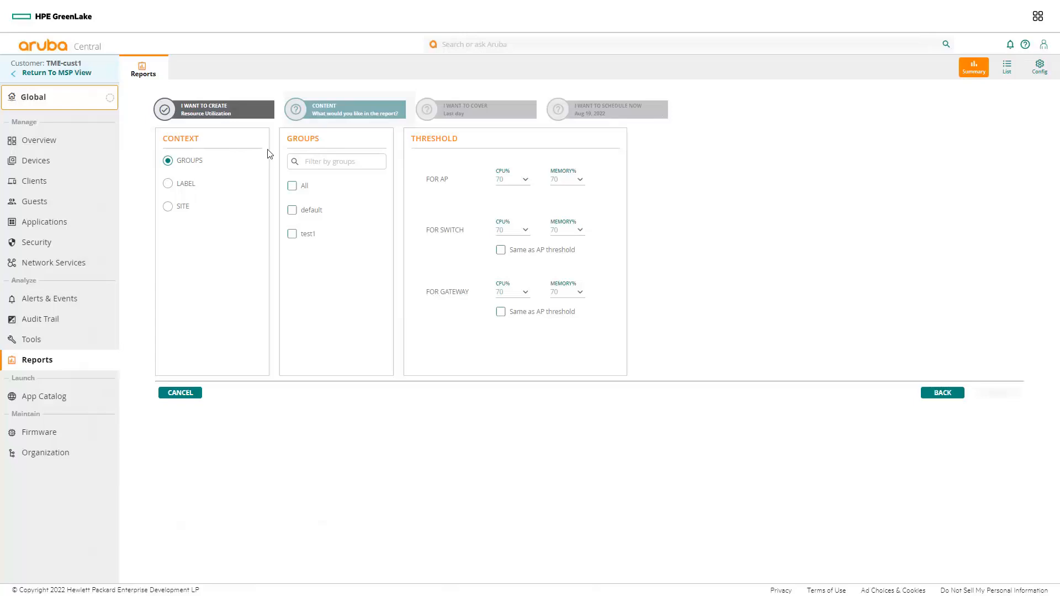
{"action": "left_click", "coordinate": [293, 187]}
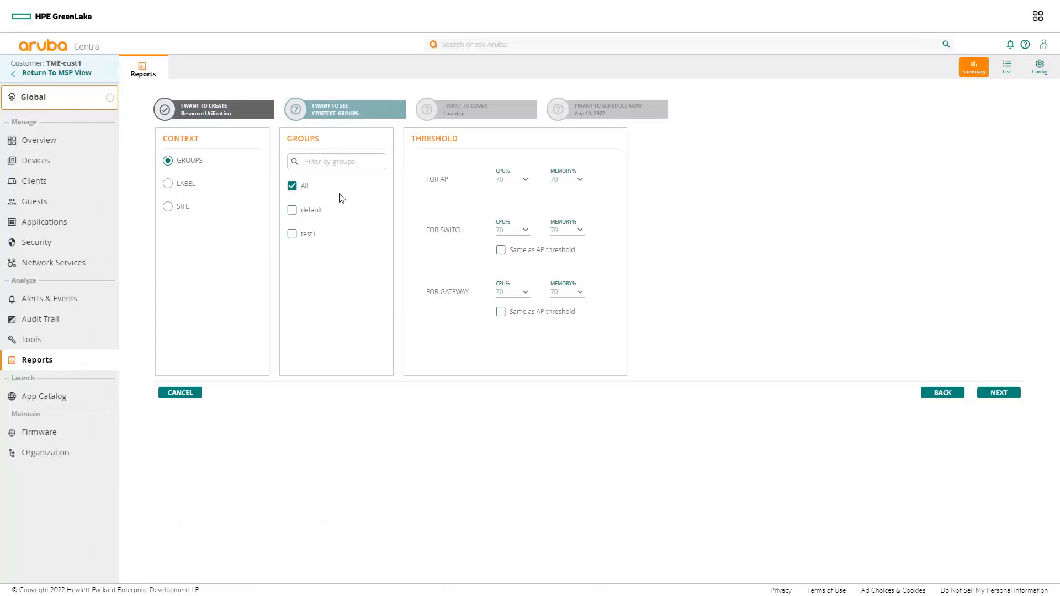
Step: Set the switch CPU and memory thresholds to 50% each and continue to the report period
{"action": "left_click", "coordinate": [526, 234]}
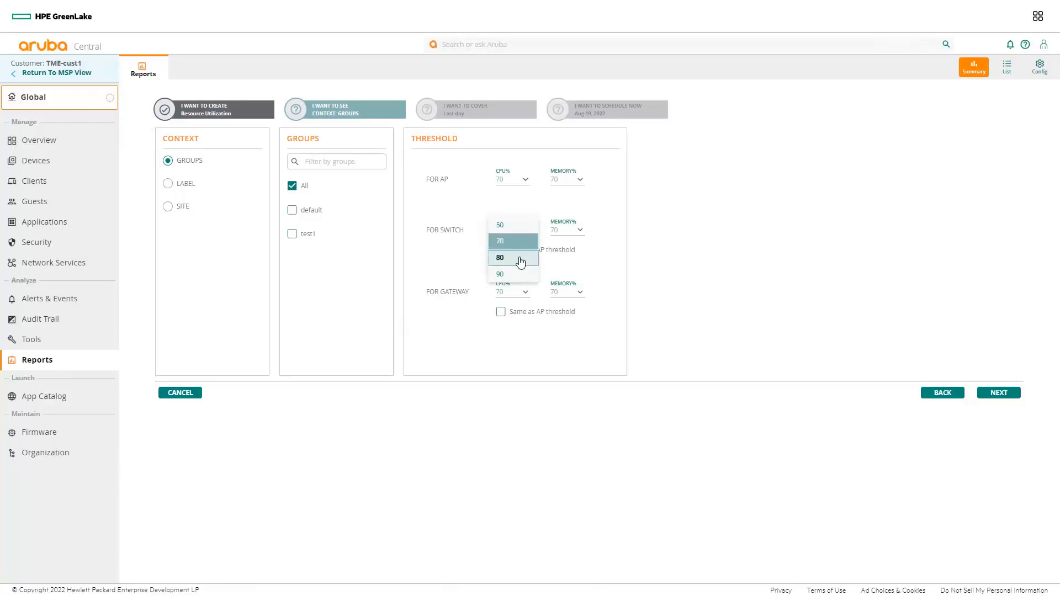
{"action": "left_click", "coordinate": [506, 227]}
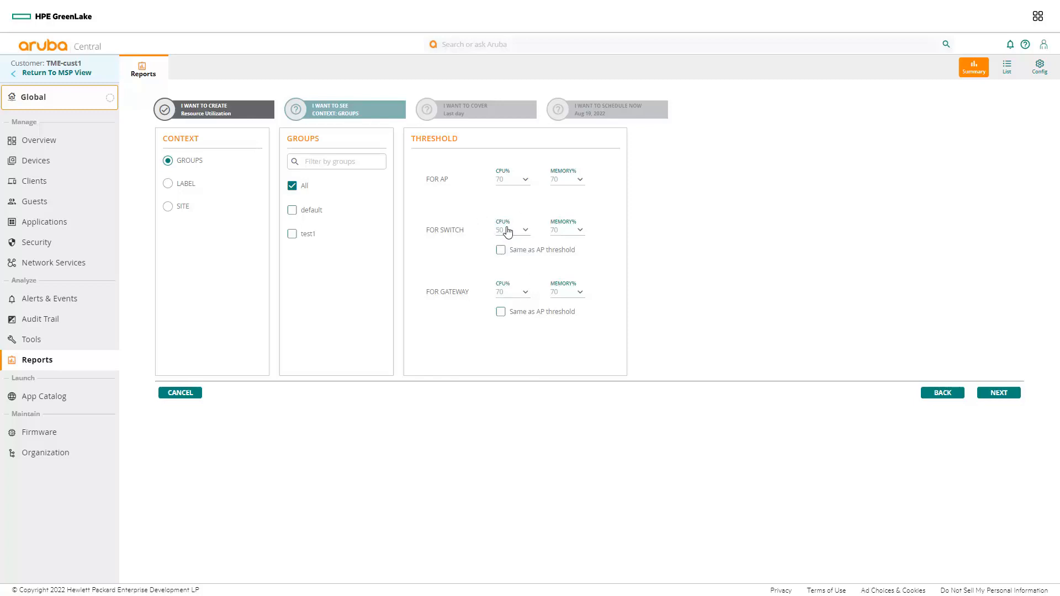
{"action": "left_click", "coordinate": [580, 232]}
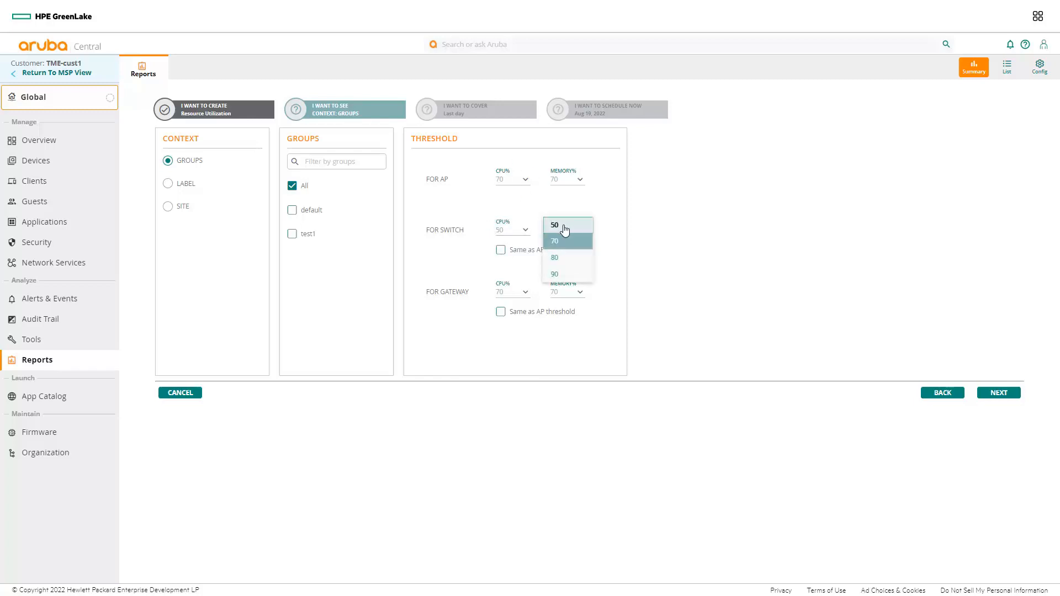
{"action": "left_click", "coordinate": [563, 227]}
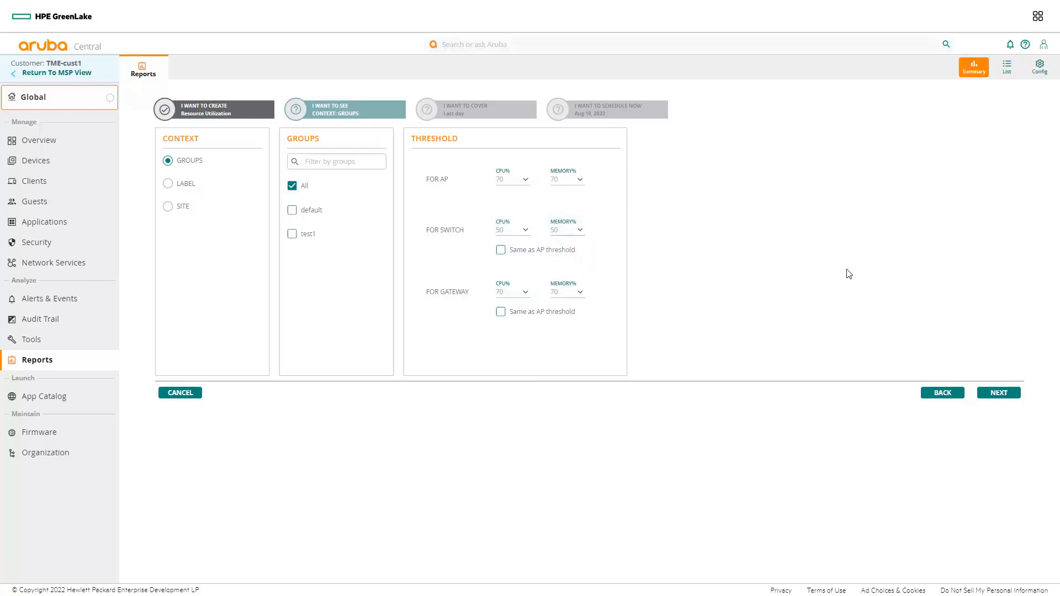
{"action": "left_click", "coordinate": [999, 394]}
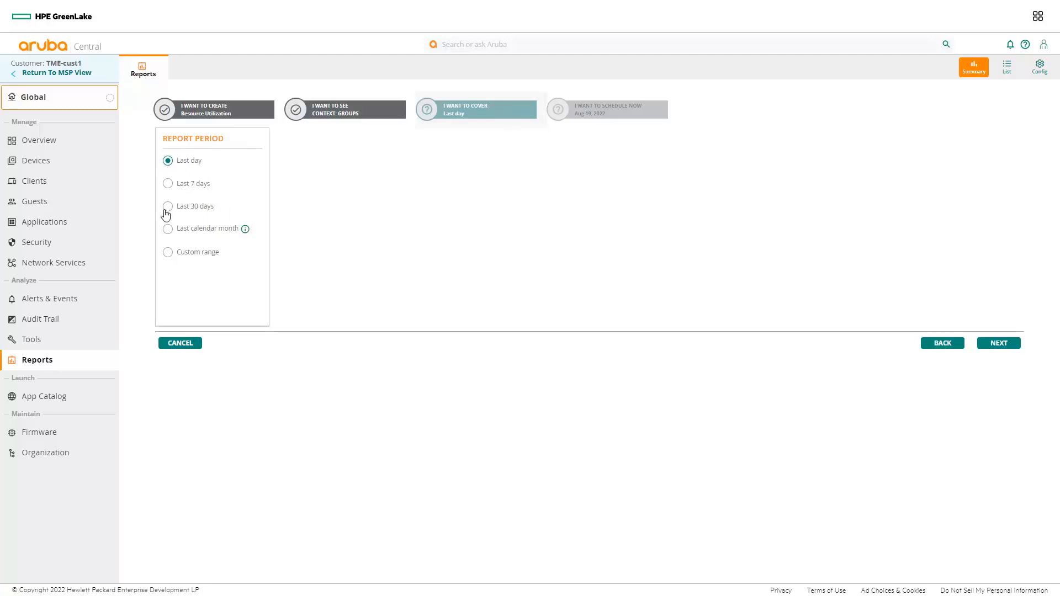
Step: Set the report period to the last 7 days and continue to the recurrence settings
{"action": "left_click", "coordinate": [195, 258]}
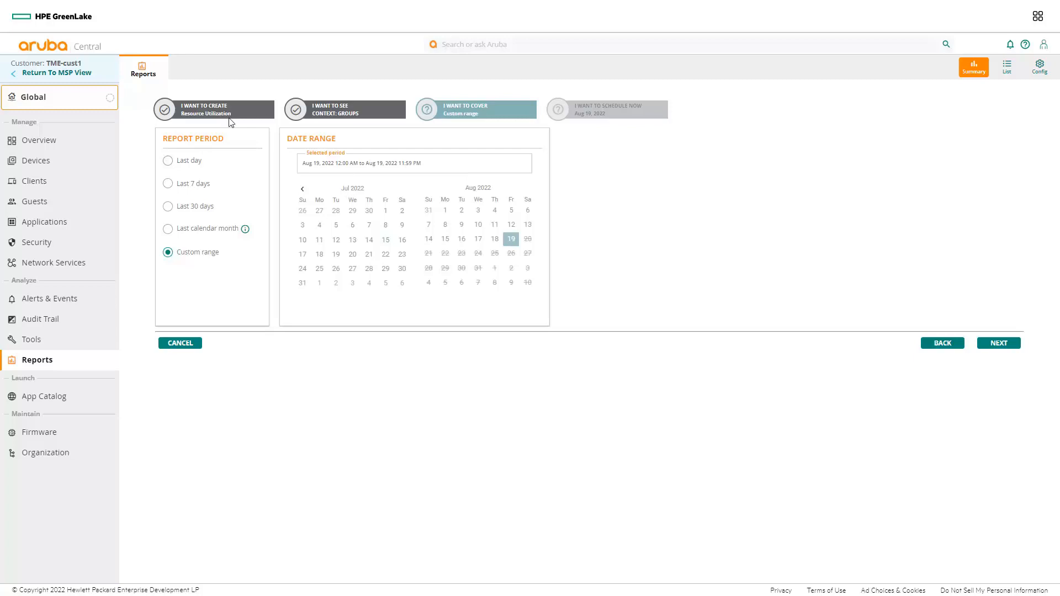
{"action": "left_click", "coordinate": [168, 184]}
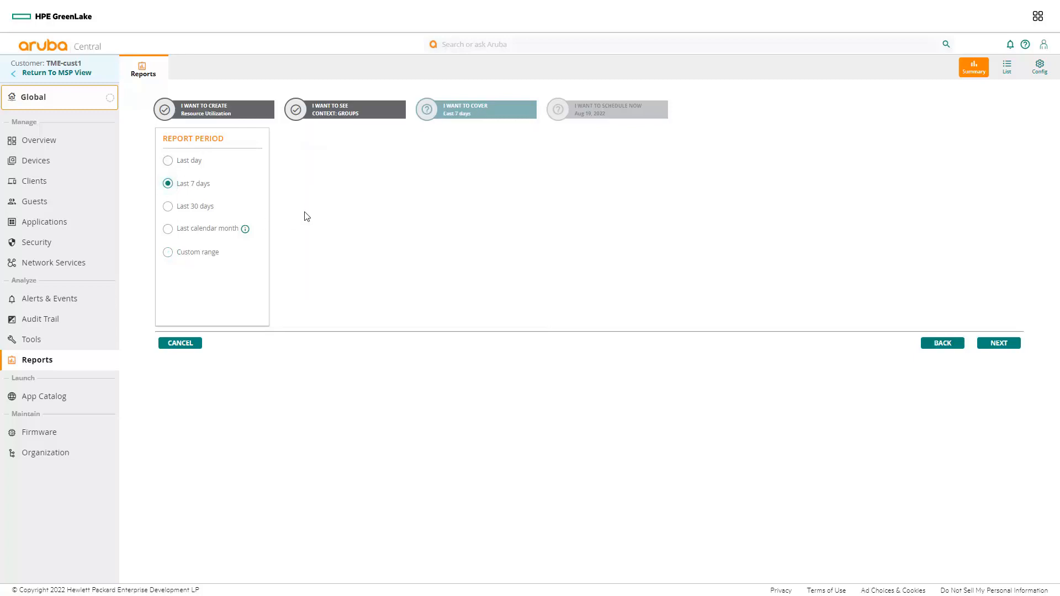
{"action": "left_click", "coordinate": [1003, 344]}
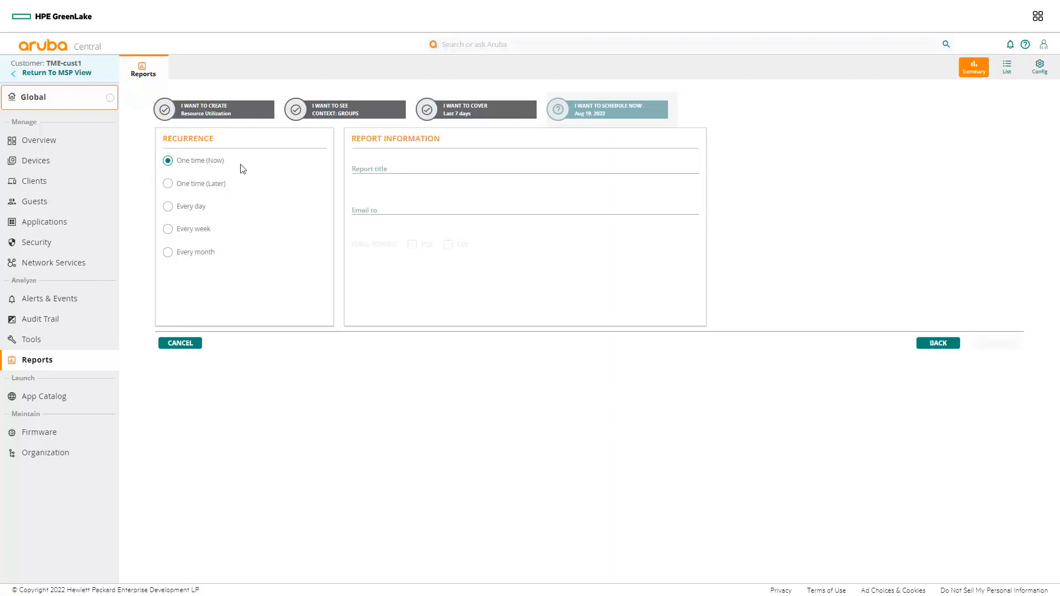
Step: Look through the One time (Later) and Every day recurrence settings and return to One time (Now)
{"action": "left_click", "coordinate": [198, 190]}
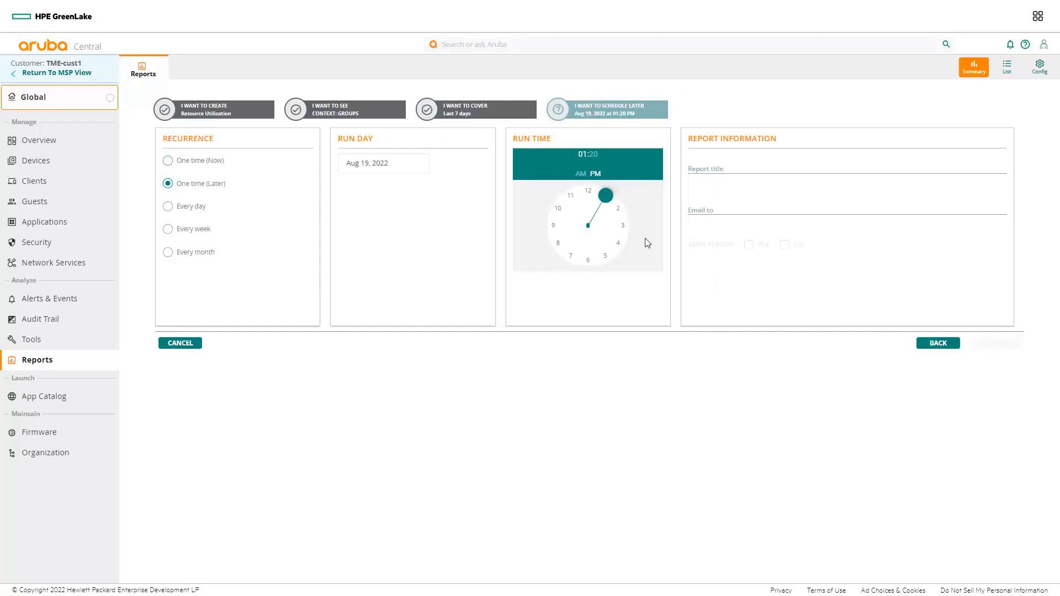
{"action": "left_click", "coordinate": [175, 208]}
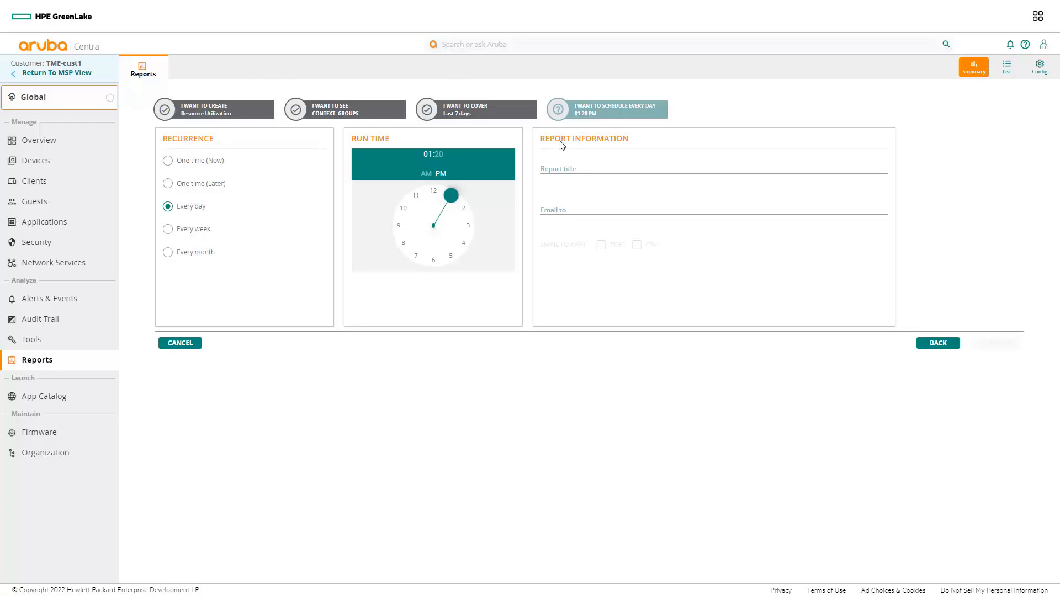
{"action": "left_click", "coordinate": [183, 164]}
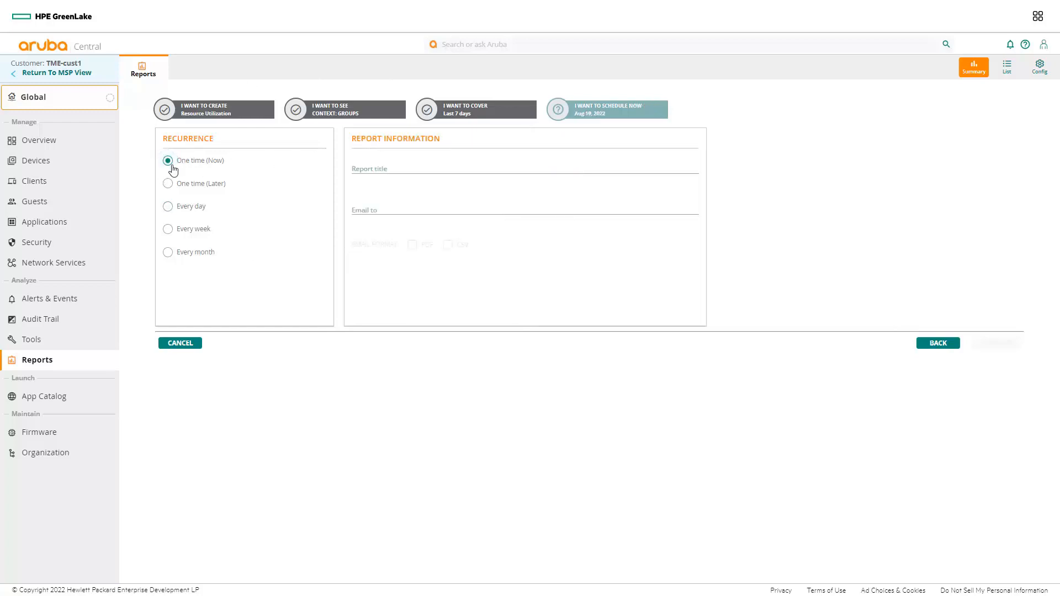
Step: Title the report utilization-all-report3, generate it and dismiss the scheduling confirmation
{"action": "left_click", "coordinate": [391, 171]}
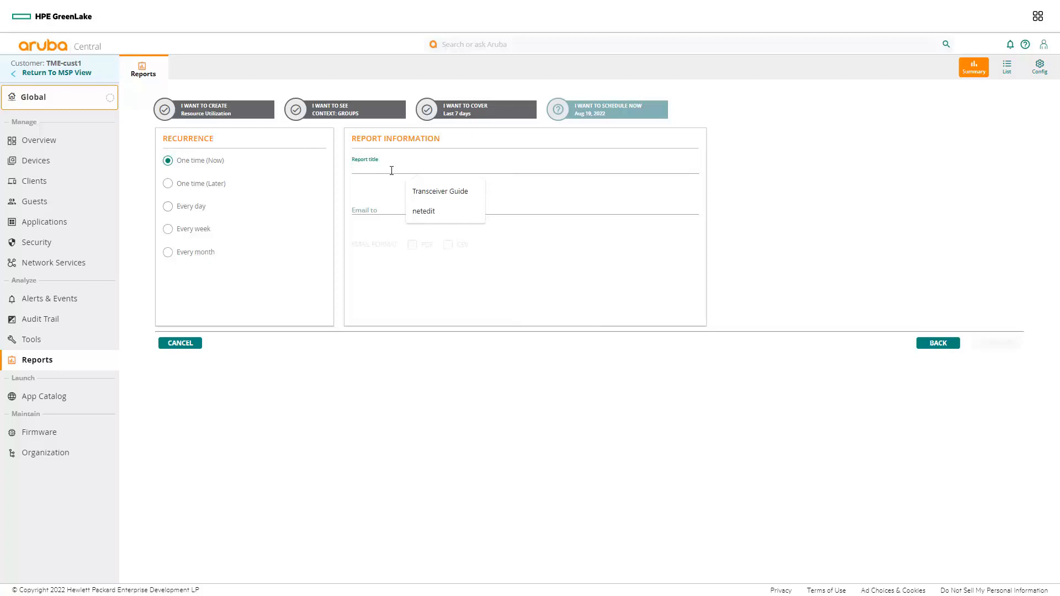
{"action": "type", "text": "utilization-all-report3"}
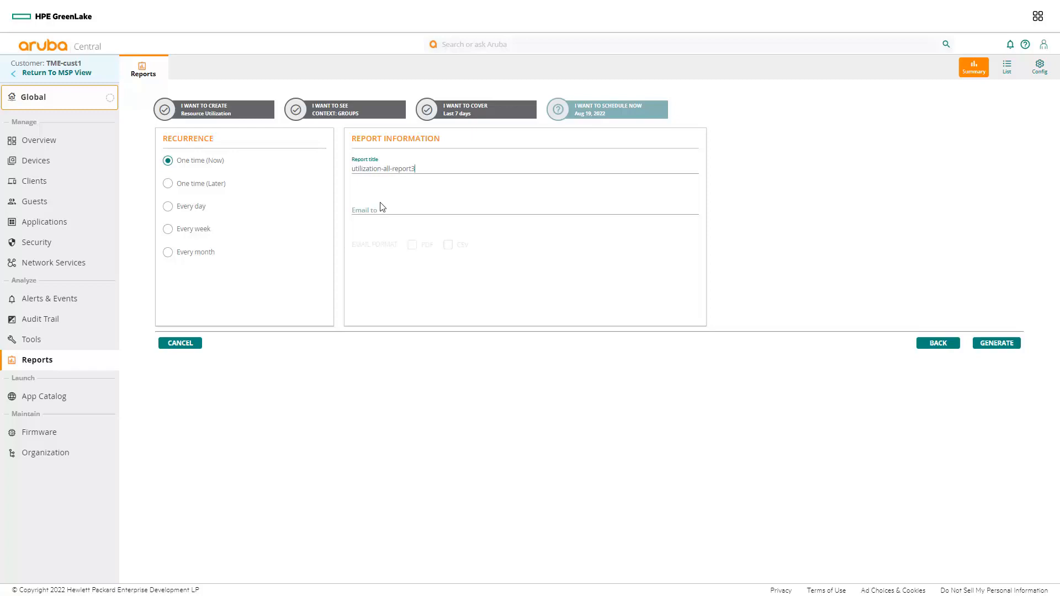
{"action": "left_click", "coordinate": [381, 211]}
{"action": "left_click", "coordinate": [1005, 347]}
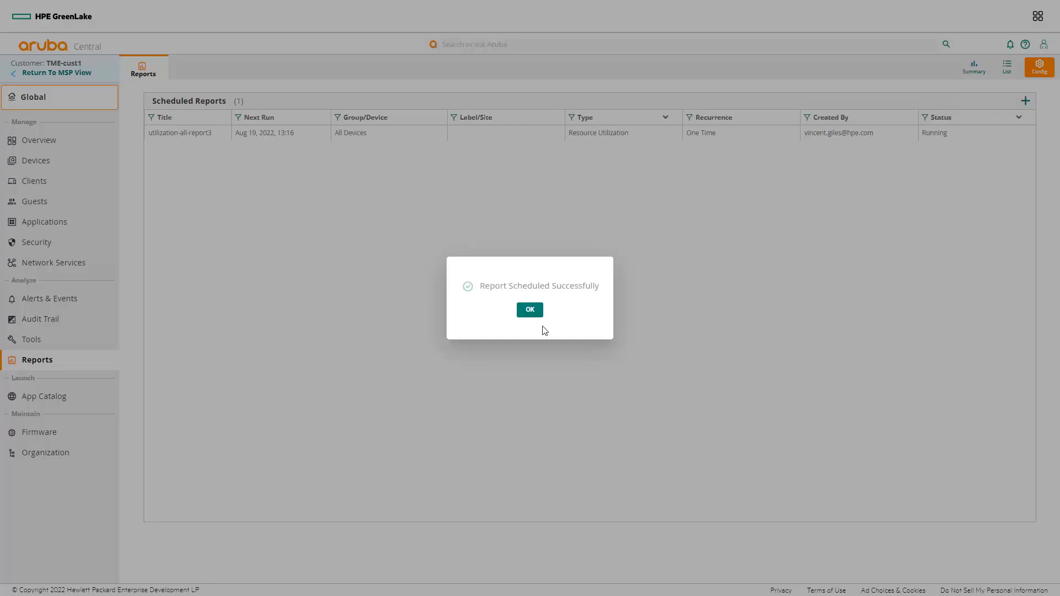
{"action": "left_click", "coordinate": [531, 310]}
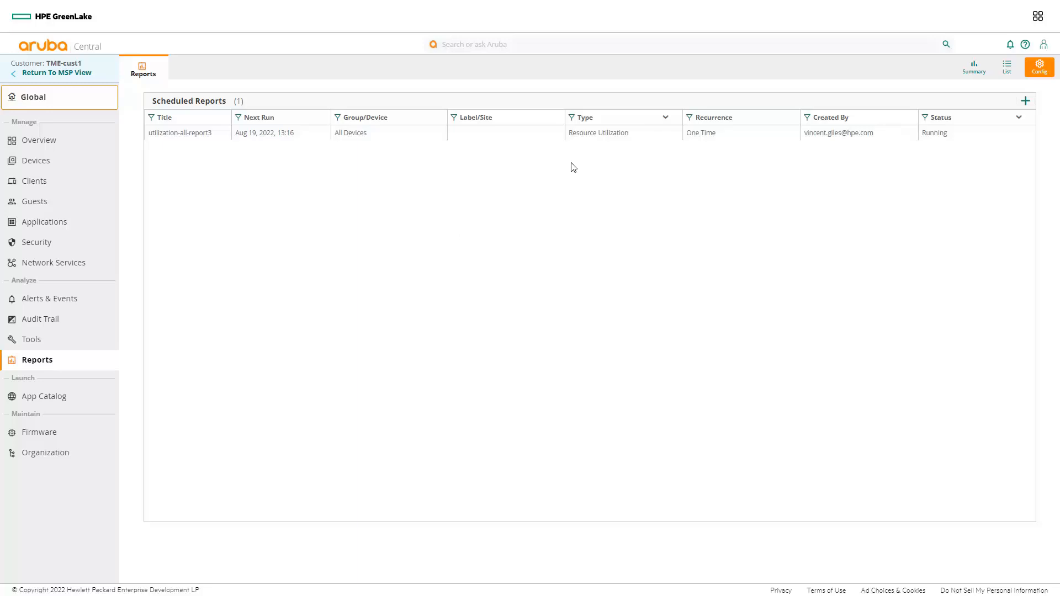
Step: Check the generated and scheduled reports lists and open the generated report utilization-all-report3
{"action": "left_click", "coordinate": [1008, 70]}
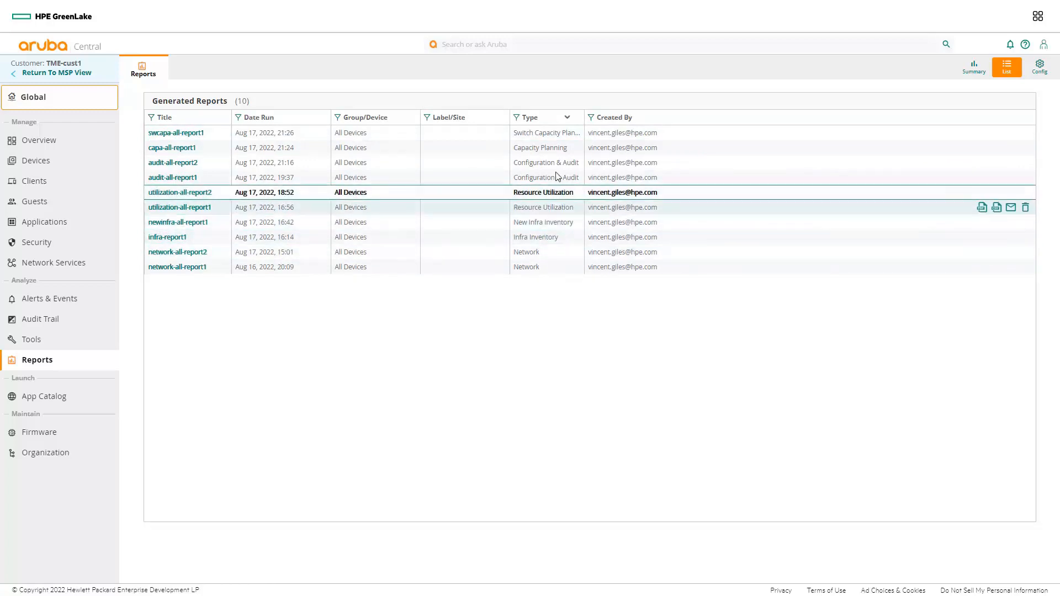
{"action": "left_click", "coordinate": [1038, 67]}
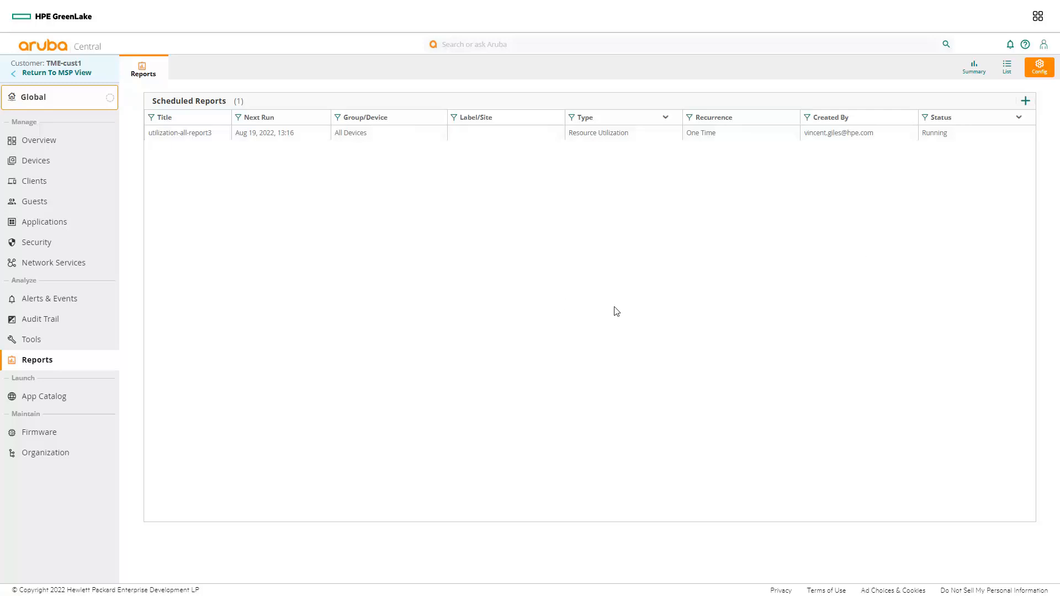
{"action": "left_click", "coordinate": [1007, 70]}
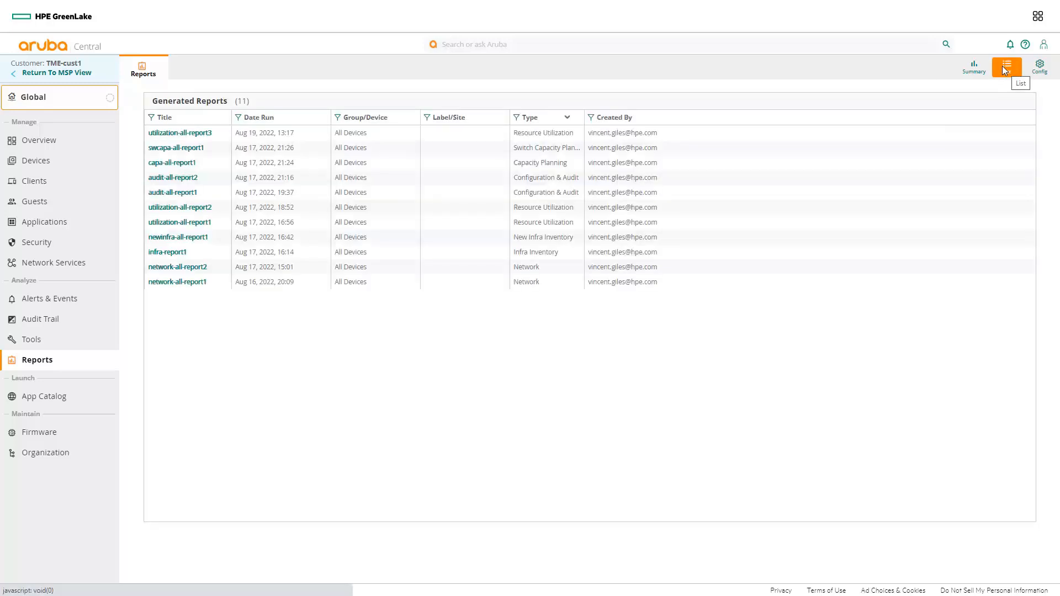
{"action": "left_click", "coordinate": [203, 136]}
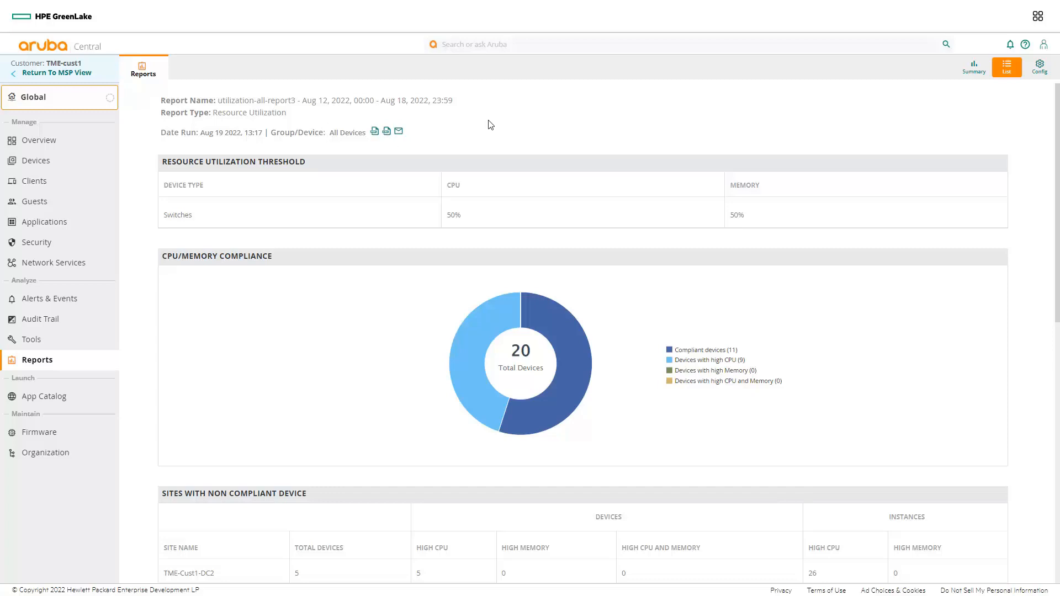
Step: Examine the report's CPU/memory compliance chart and its tables of non-compliant sites, device types and switches
{"action": "mouse_move", "coordinate": [529, 362]}
{"action": "scroll", "coordinate": [895, 208], "scroll_direction": "down", "scroll_amount": 3}
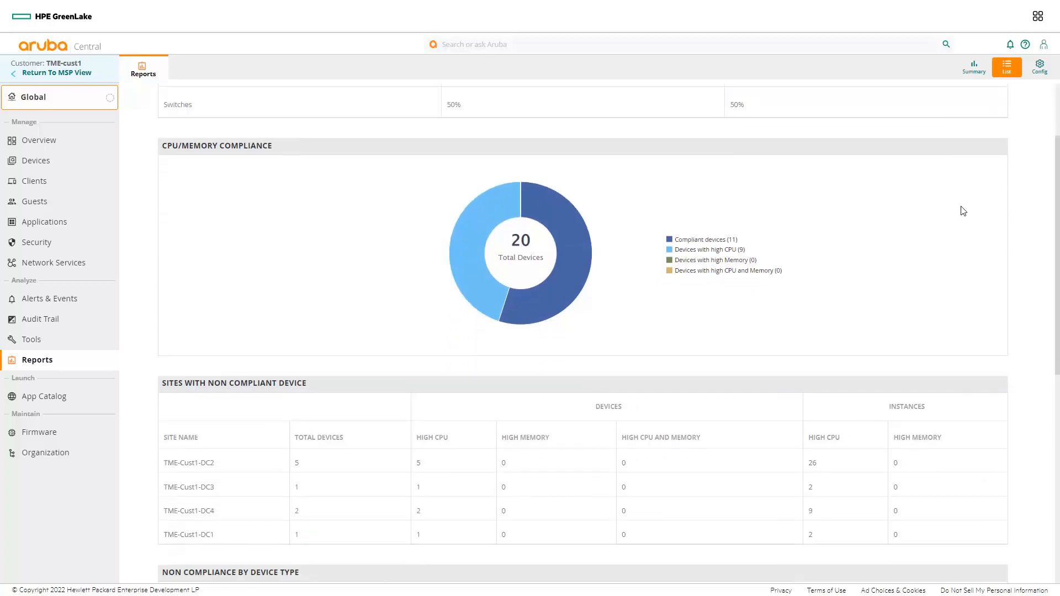
{"action": "mouse_move", "coordinate": [487, 227]}
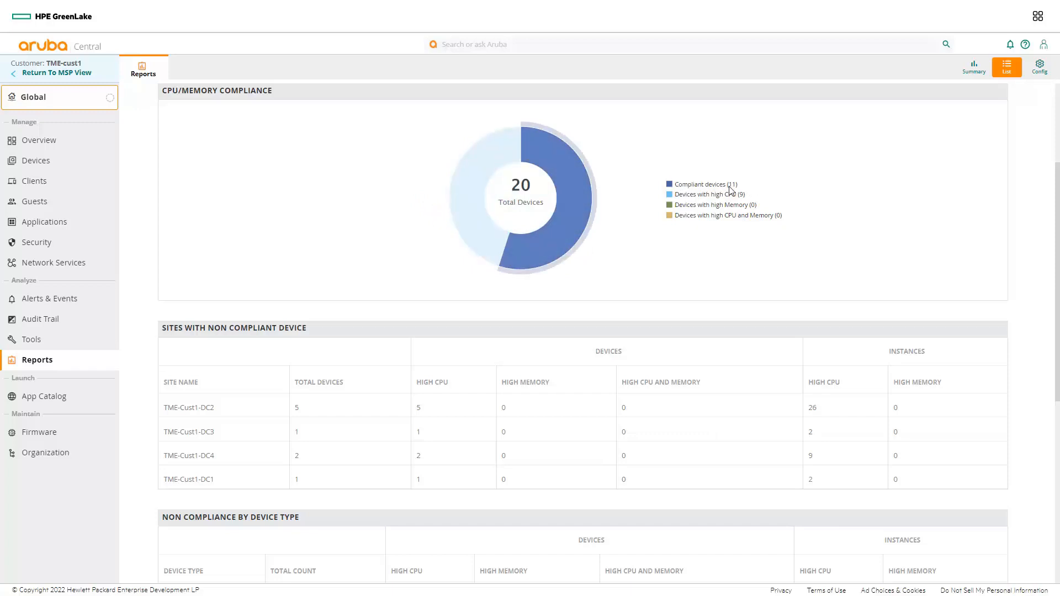
{"action": "mouse_move", "coordinate": [580, 219]}
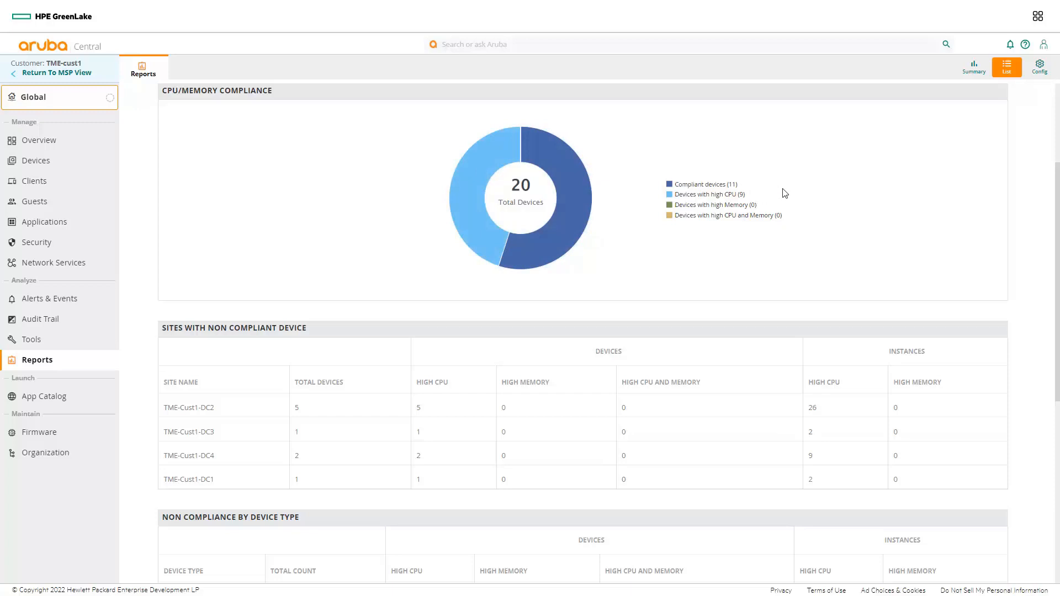
{"action": "scroll", "coordinate": [826, 346], "scroll_direction": "down", "scroll_amount": 3}
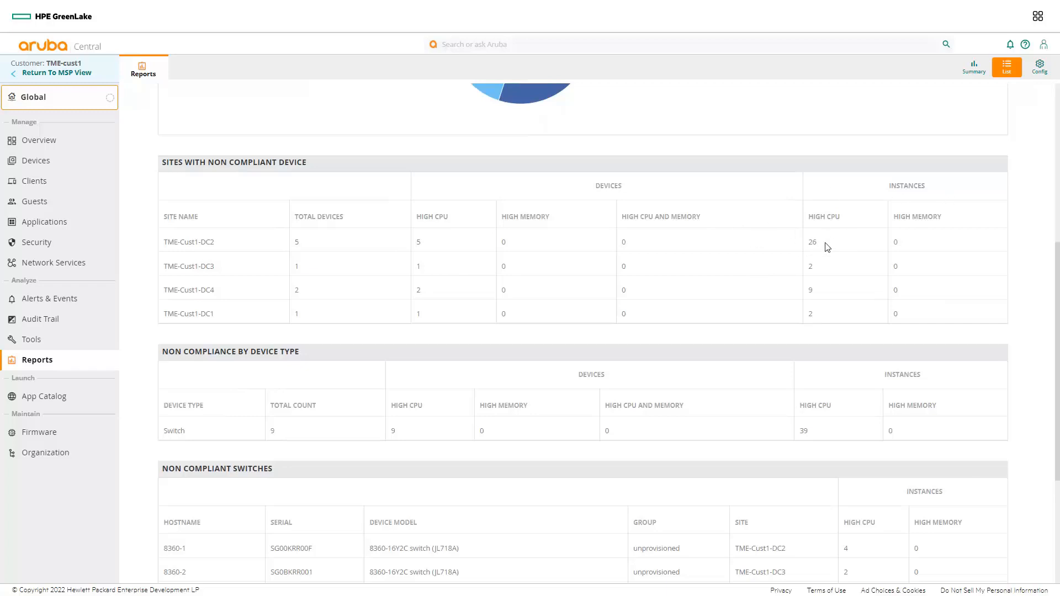
{"action": "scroll", "coordinate": [827, 247], "scroll_direction": "down", "scroll_amount": 2}
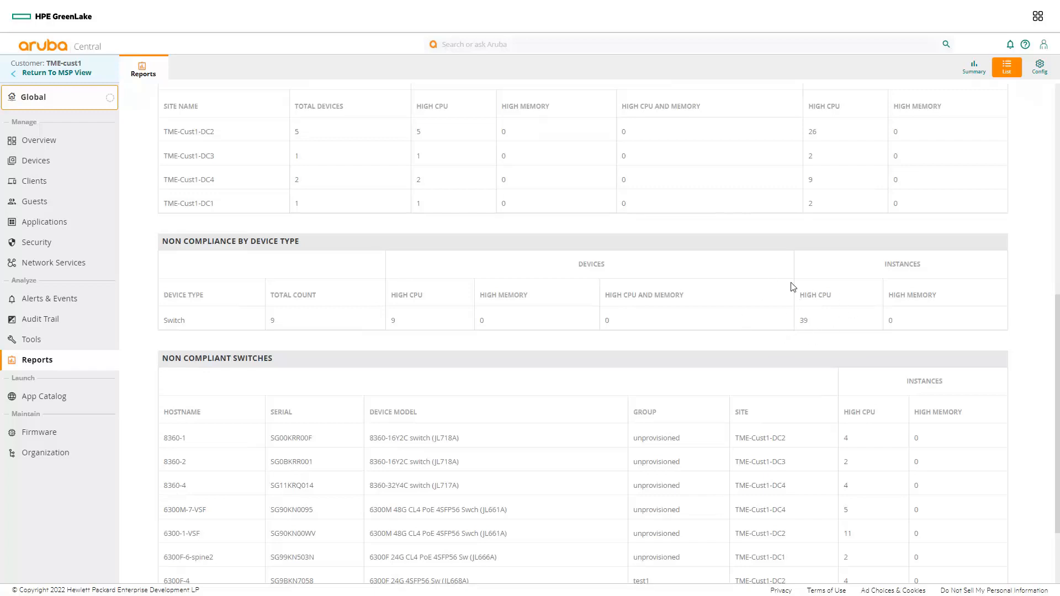
{"action": "scroll", "coordinate": [793, 285], "scroll_direction": "down", "scroll_amount": 2}
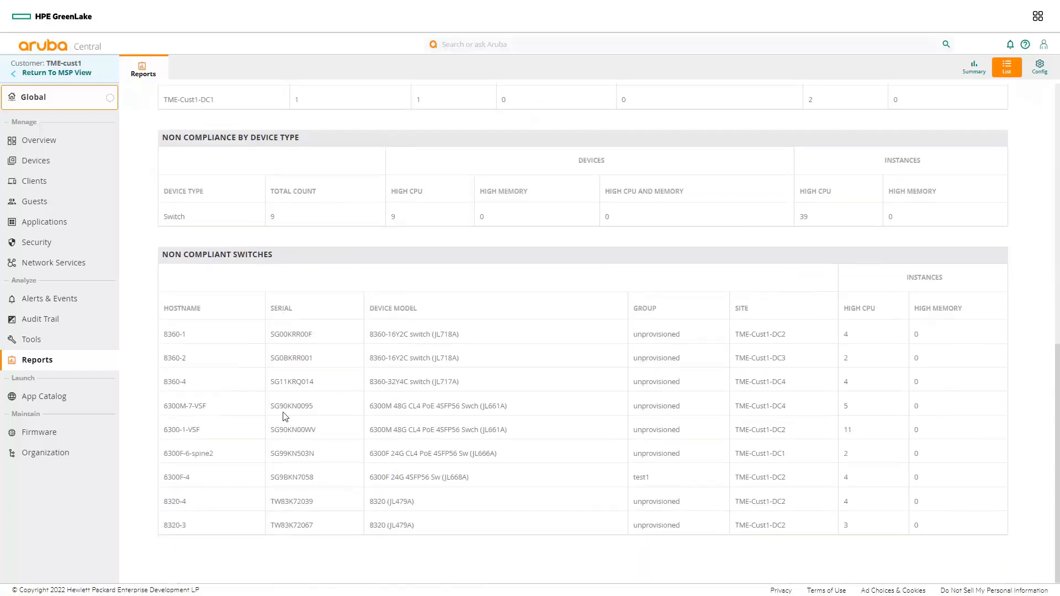